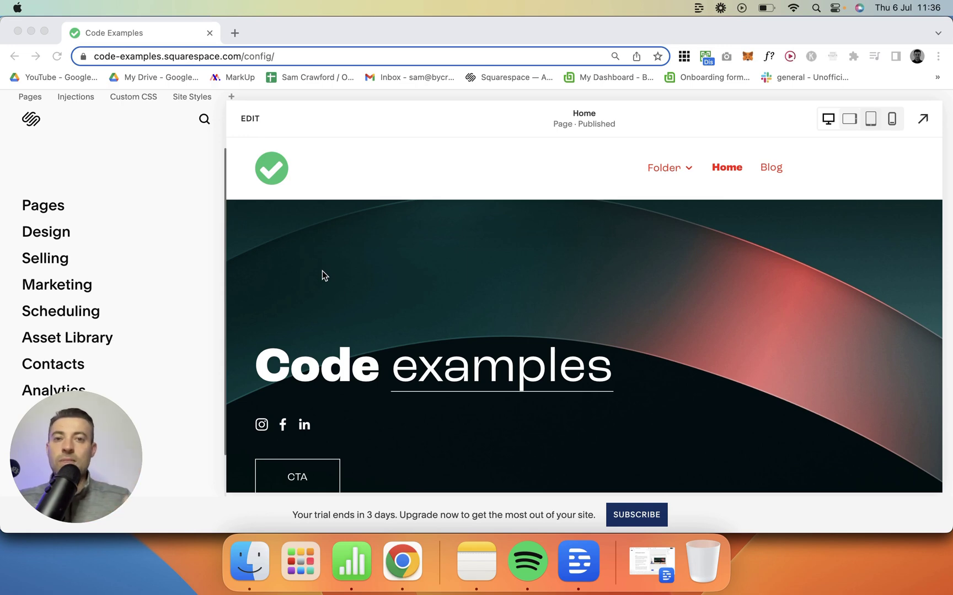
# - Start editing the Home page and insert a line block beneath the Previous clients logos
pyautogui.click(249, 119)
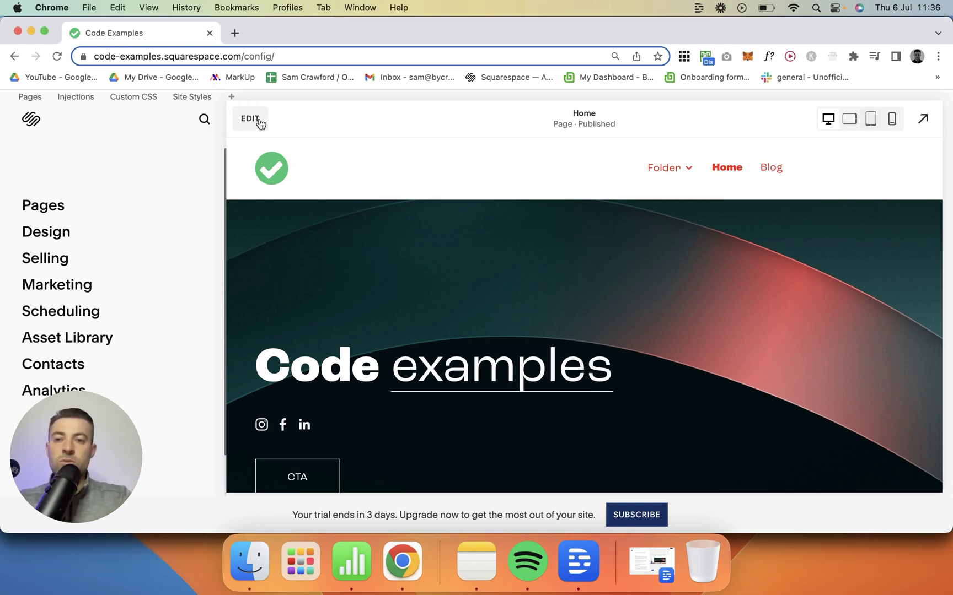
pyautogui.click(250, 124)
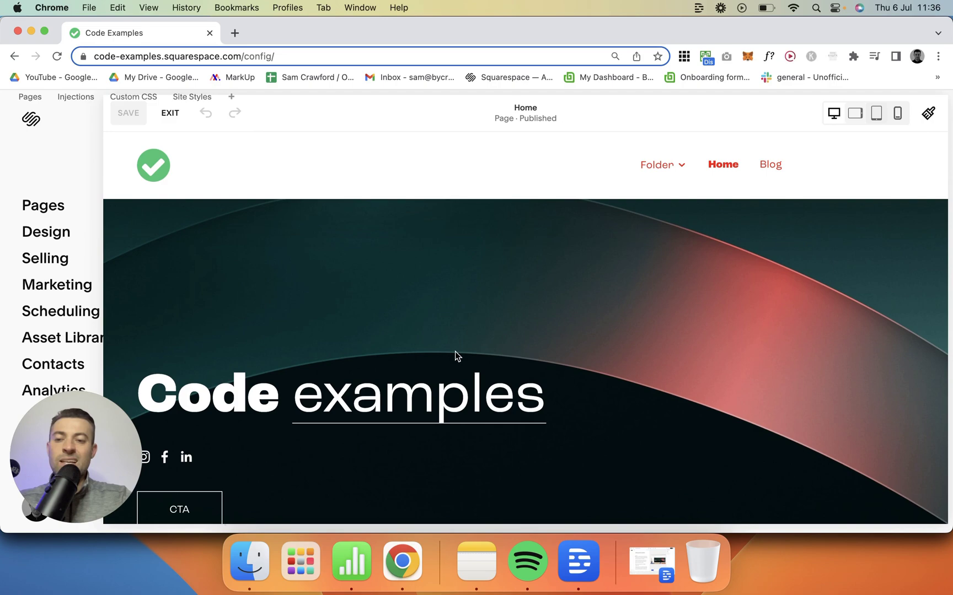
pyautogui.scroll(-15, 455, 352)
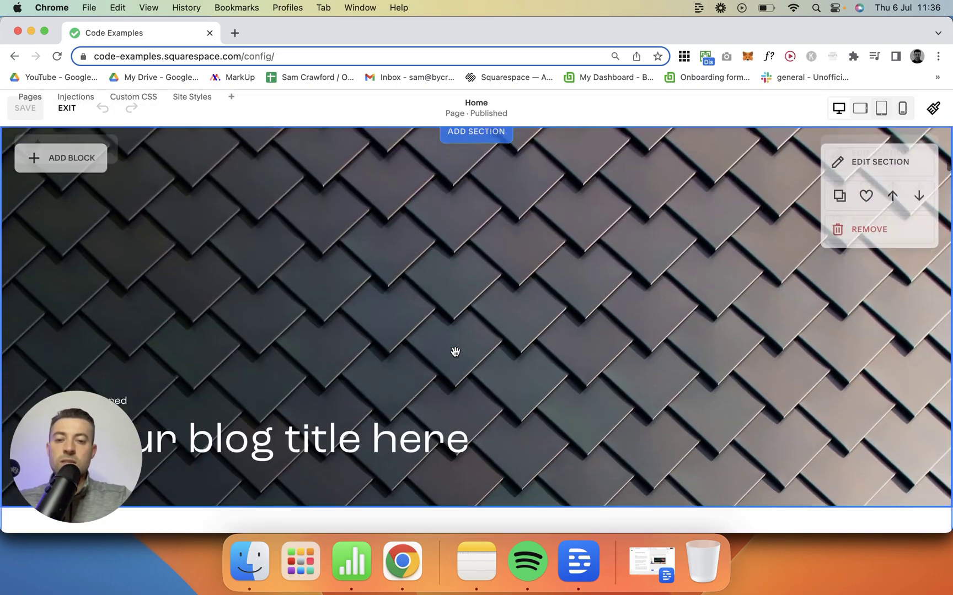
pyautogui.scroll(-15, 455, 351)
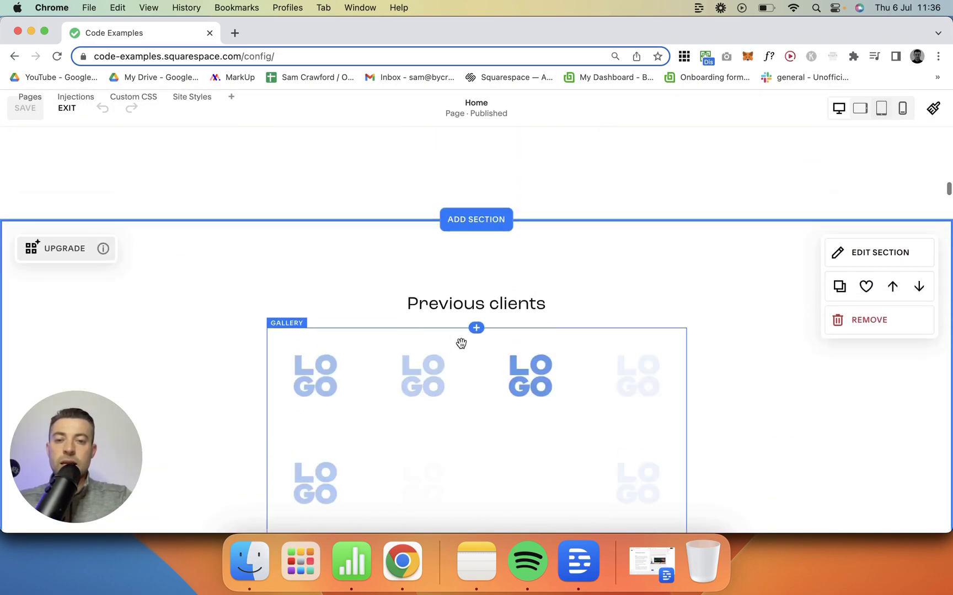
pyautogui.scroll(-5, 461, 344)
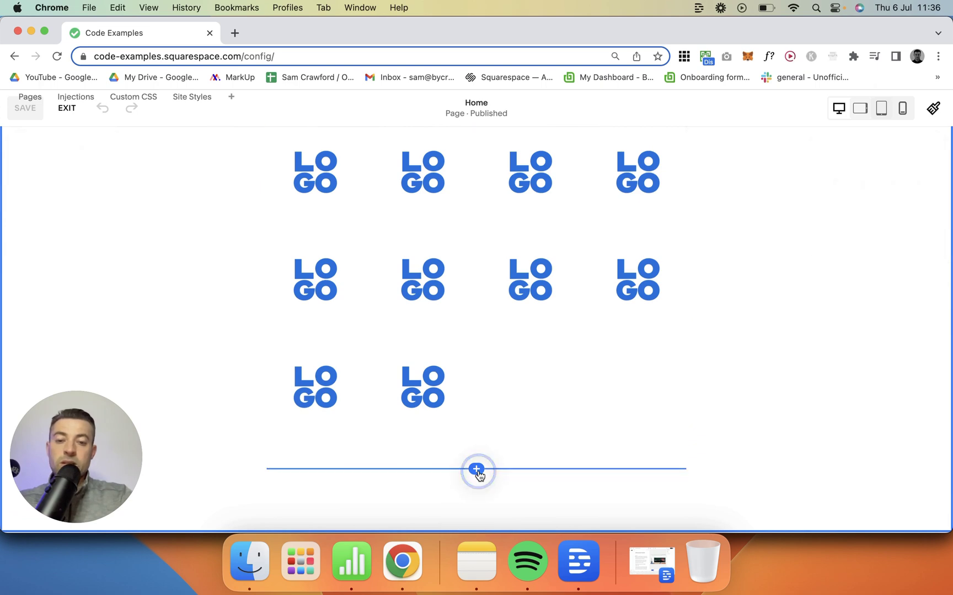
pyautogui.click(476, 469)
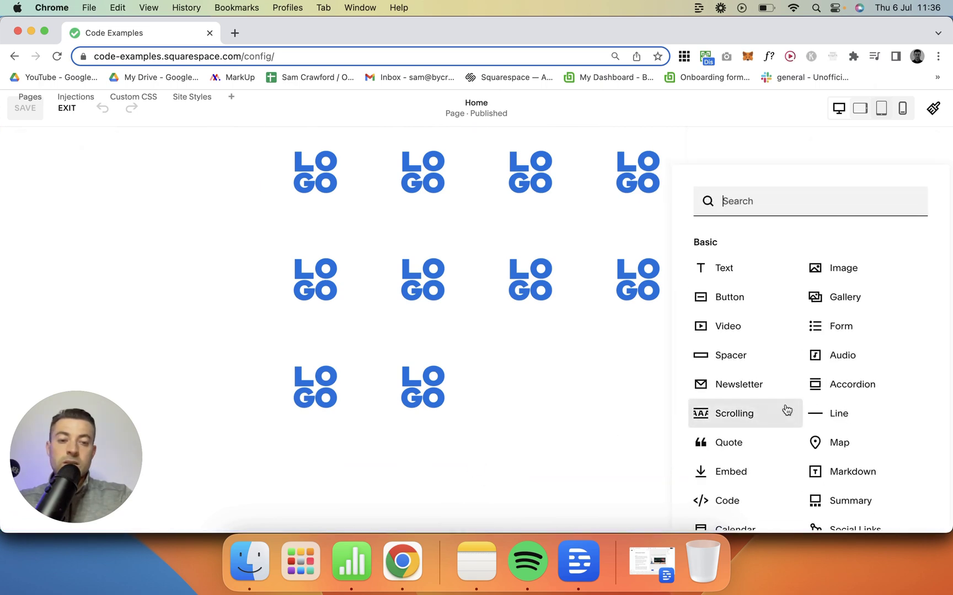
pyautogui.click(844, 420)
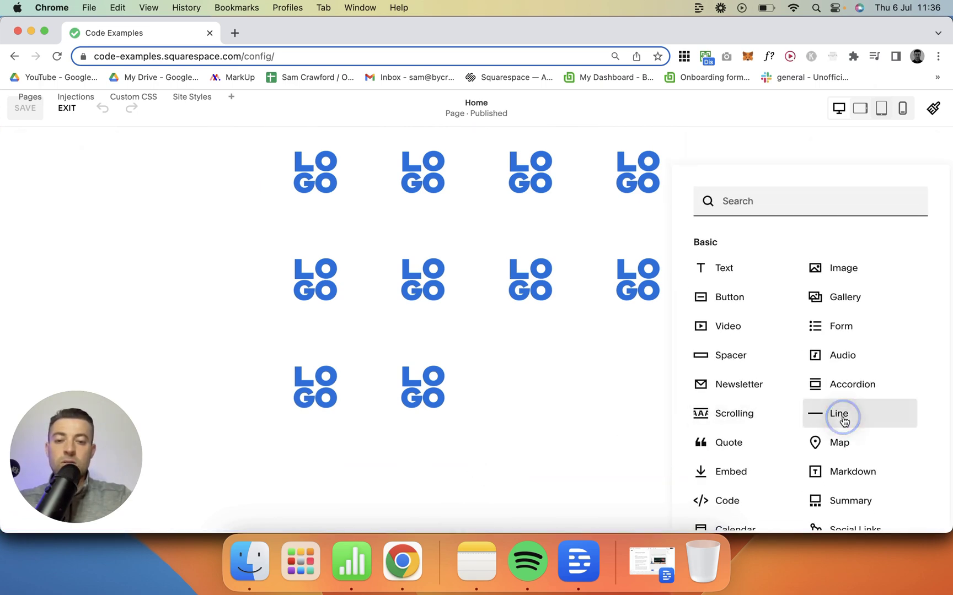
# - Add a text block under the new line reading 'ljnflknklnlk'
pyautogui.scroll(-5, 213, 419)
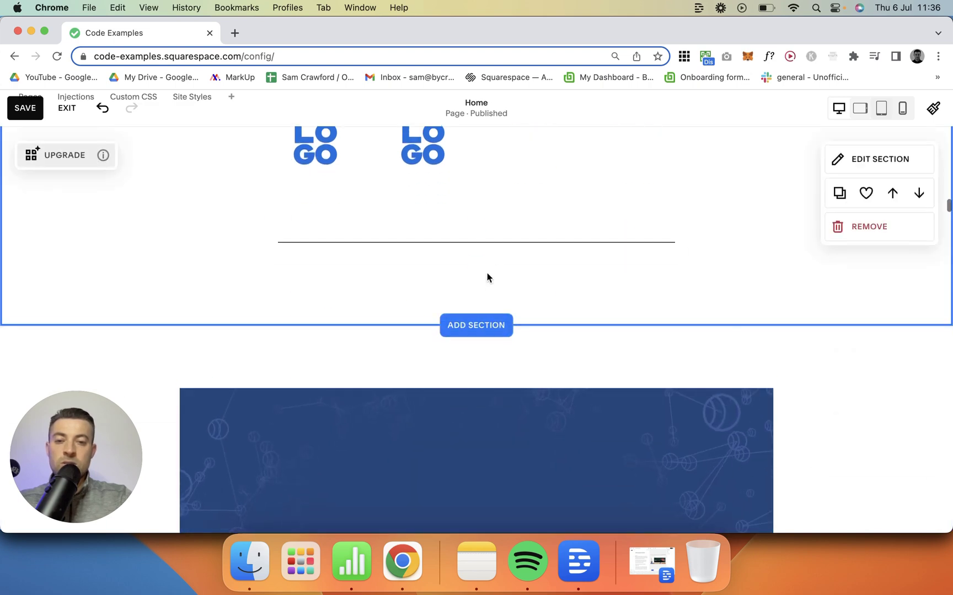
pyautogui.click(476, 262)
pyautogui.click(711, 239)
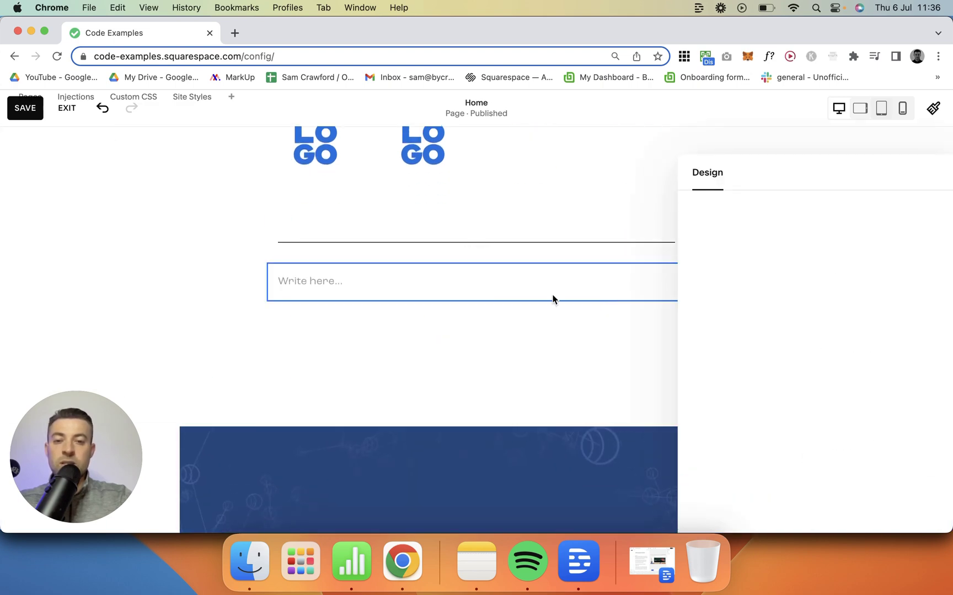
pyautogui.click(481, 285)
pyautogui.write('ljnflknklnlk')
pyautogui.click(117, 215)
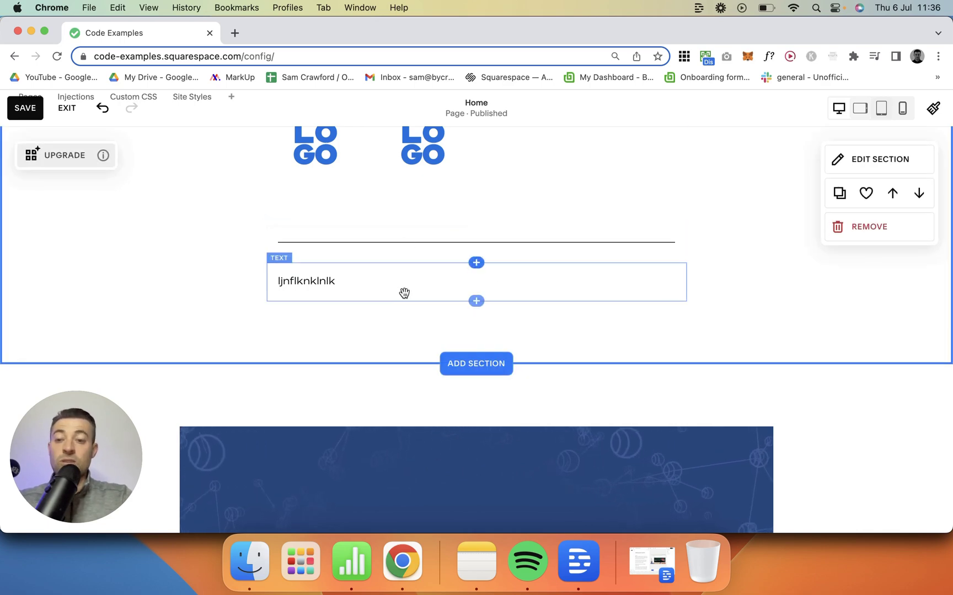
# - Insert a line block into the blog section and place it below the blog post list
pyautogui.scroll(5, 453, 295)
pyautogui.scroll(8, 453, 299)
pyautogui.scroll(-6, 452, 295)
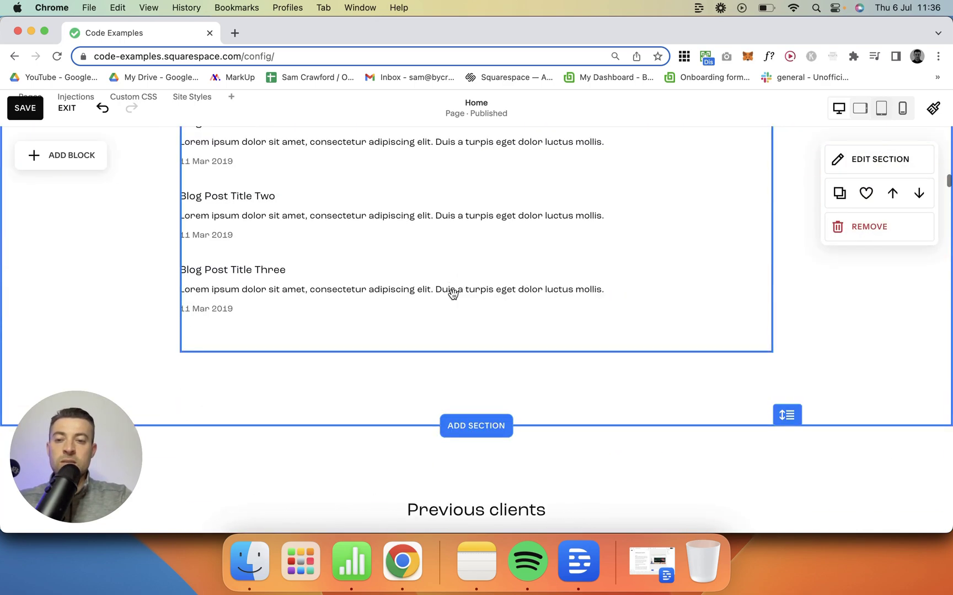
pyautogui.scroll(2, 421, 343)
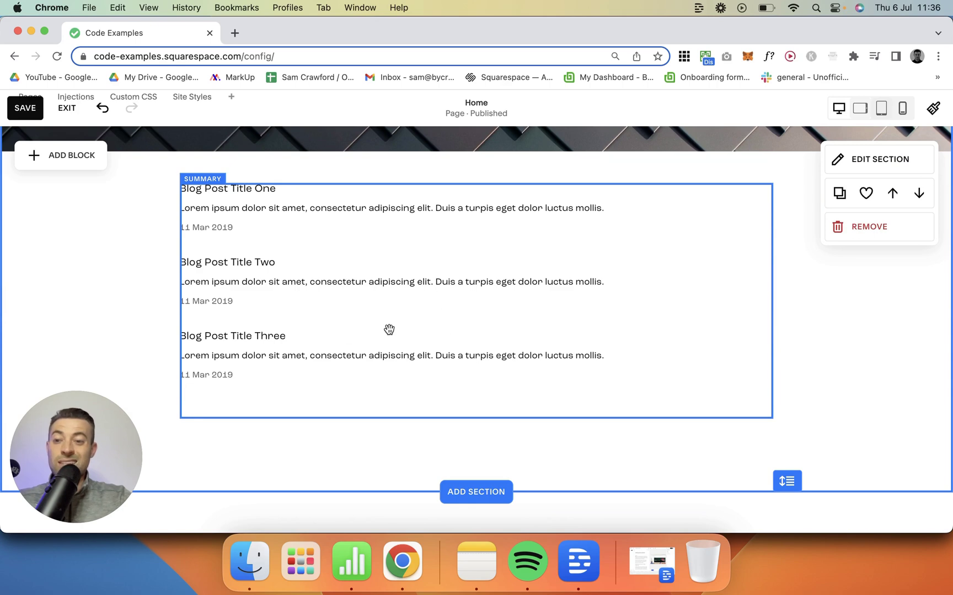
pyautogui.scroll(-2, 388, 329)
pyautogui.click(67, 154)
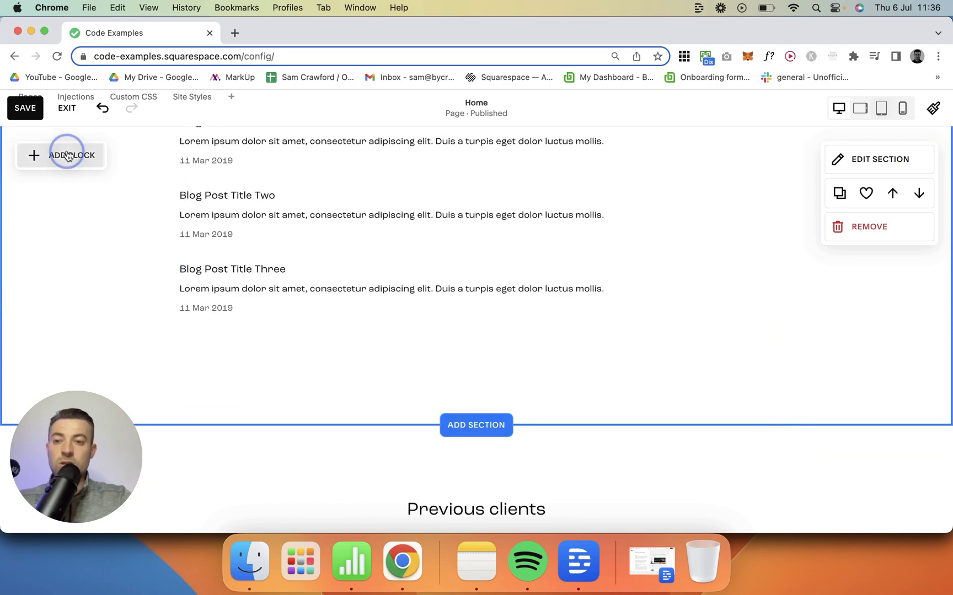
pyautogui.scroll(-2, 116, 348)
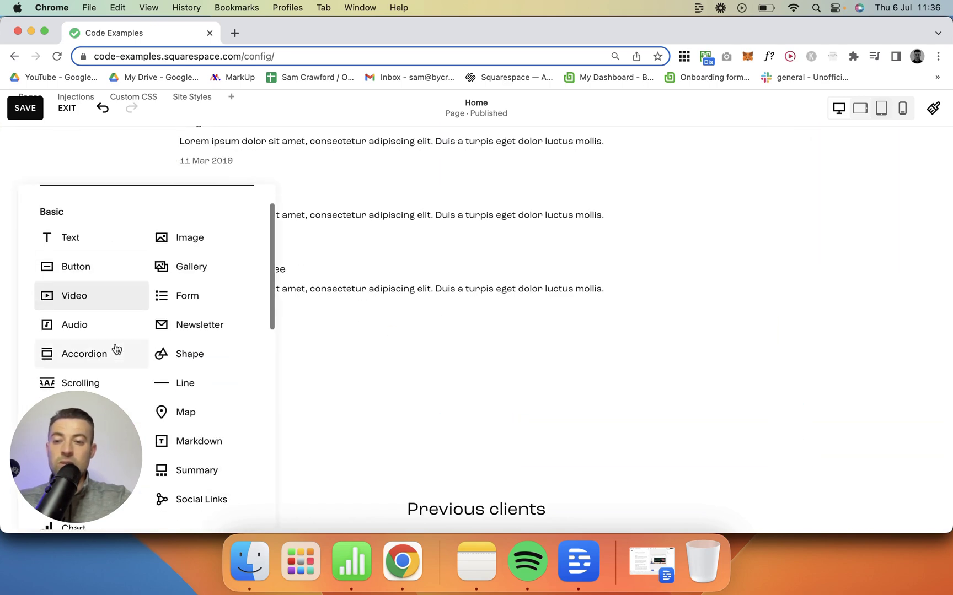
pyautogui.click(190, 387)
pyautogui.moveTo(159, 197); pyautogui.dragTo(496, 392)
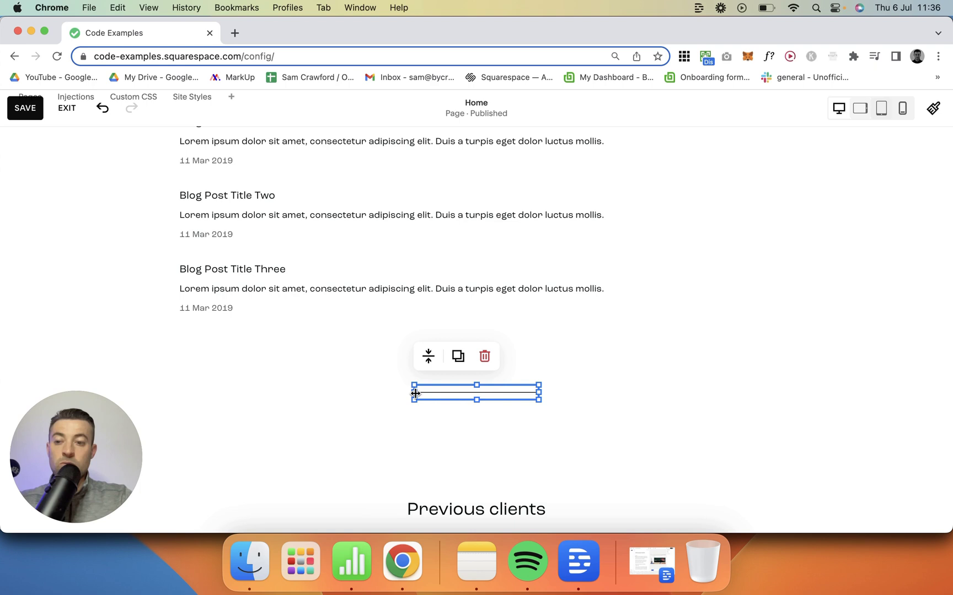
# - Stretch the line to both page edges and settle it just under the blog list
pyautogui.moveTo(415, 393); pyautogui.dragTo(2, 392)
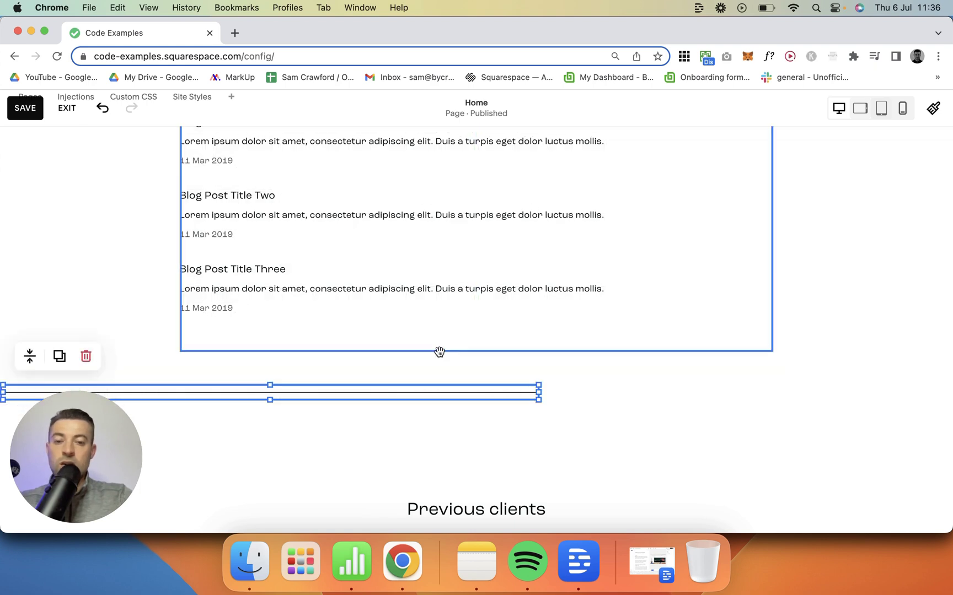
pyautogui.moveTo(538, 392); pyautogui.dragTo(950, 390)
pyautogui.moveTo(872, 392); pyautogui.dragTo(949, 390)
pyautogui.click(621, 412)
pyautogui.scroll(-3, 620, 413)
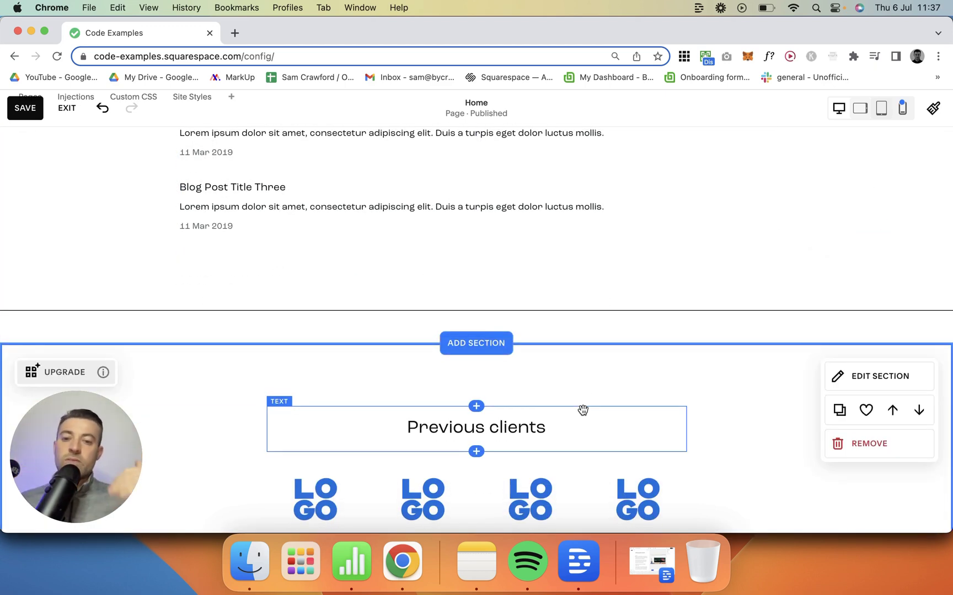
pyautogui.click(504, 304)
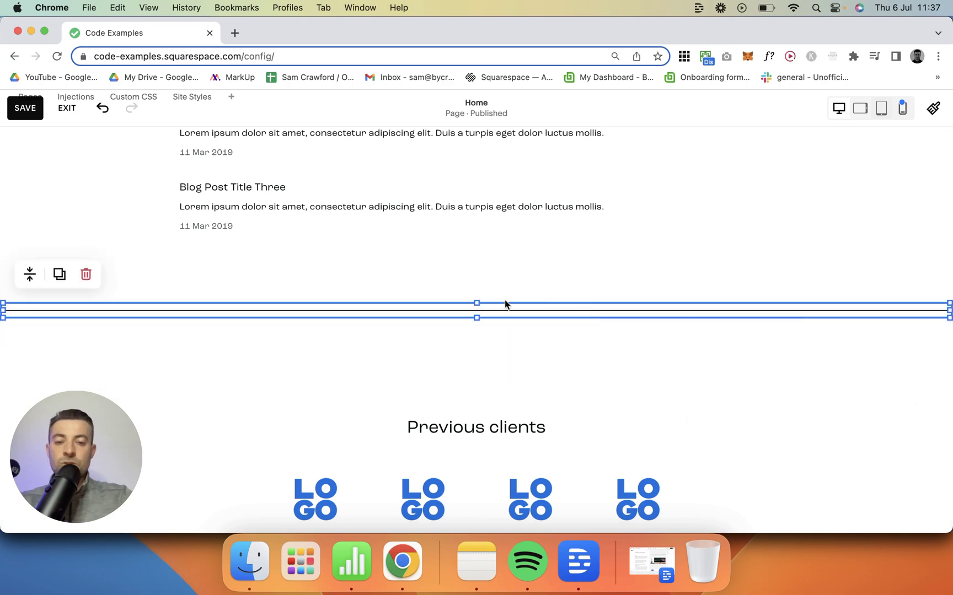
pyautogui.moveTo(474, 303); pyautogui.dragTo(482, 279)
# - Save the Home page edits and leave the page editor
pyautogui.click(719, 252)
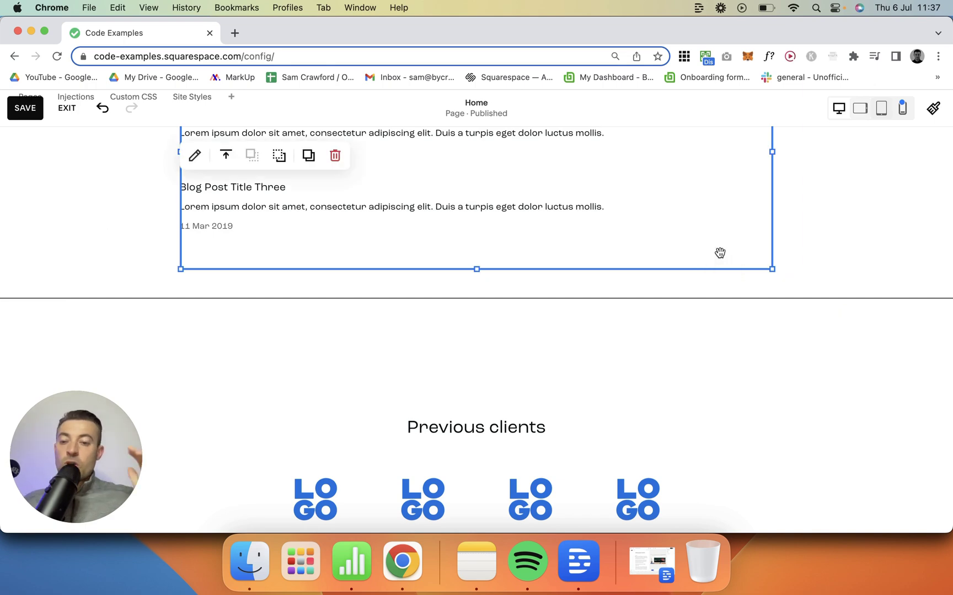
pyautogui.click(25, 112)
pyautogui.click(65, 114)
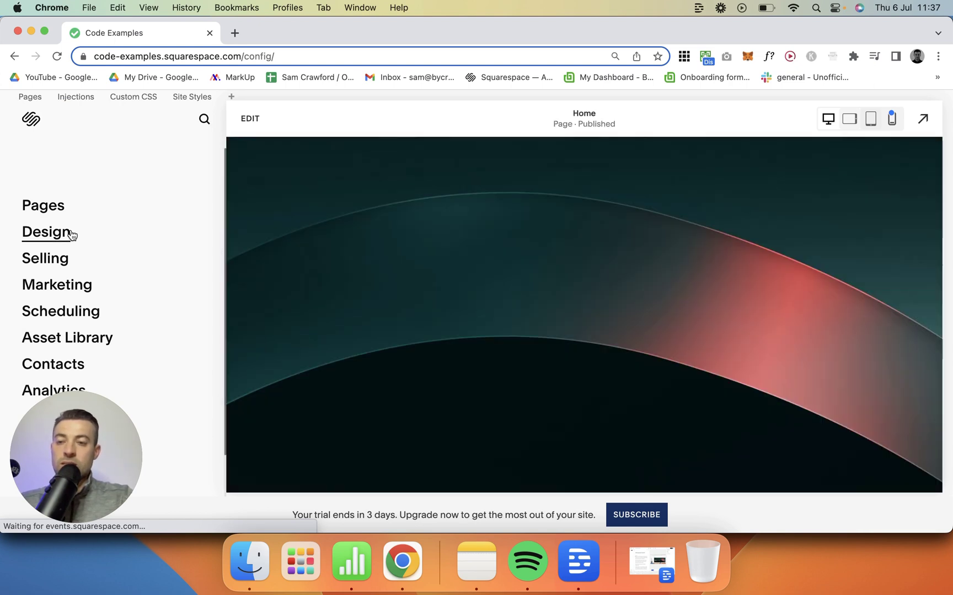
# - Open Design > Site Styles > Colors and scroll to the section under the blog list
pyautogui.click(46, 234)
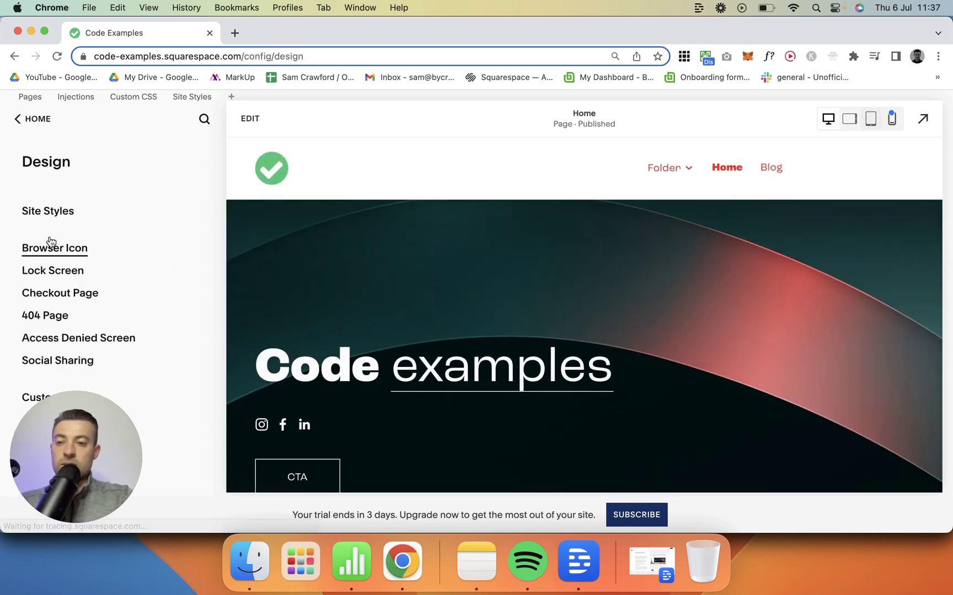
pyautogui.click(52, 209)
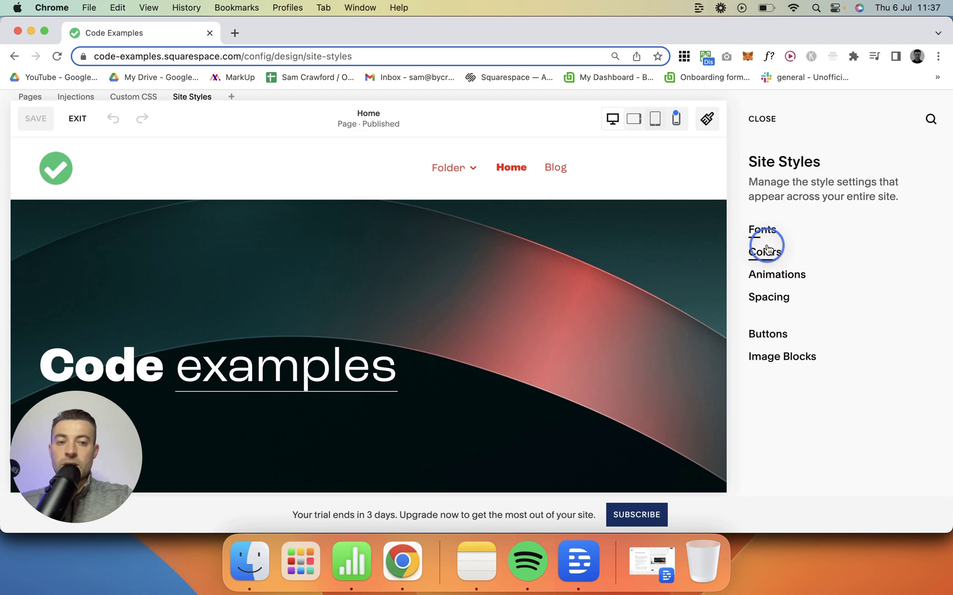
pyautogui.click(764, 251)
pyautogui.scroll(-15, 570, 285)
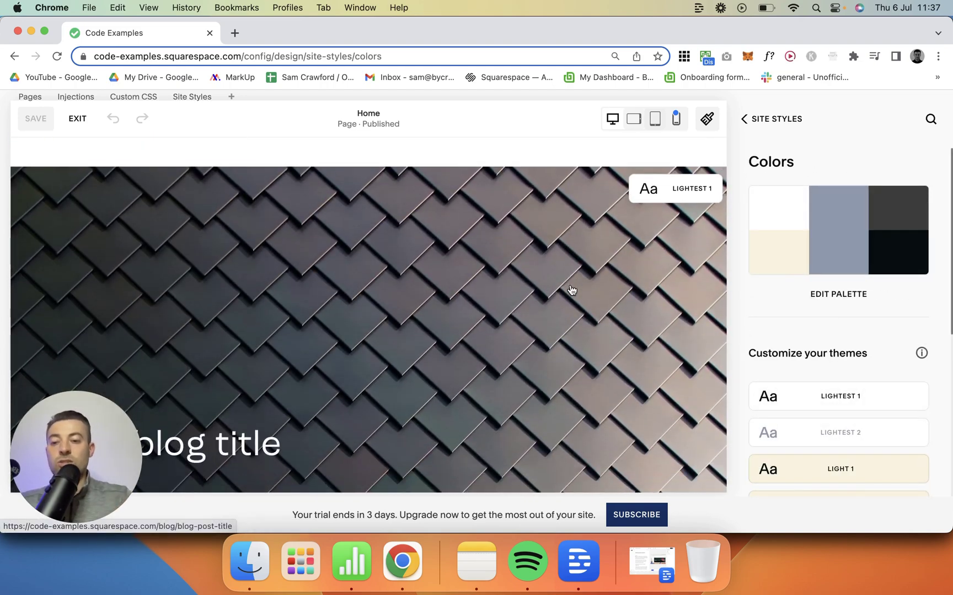
pyautogui.scroll(-8, 571, 289)
pyautogui.scroll(2, 568, 310)
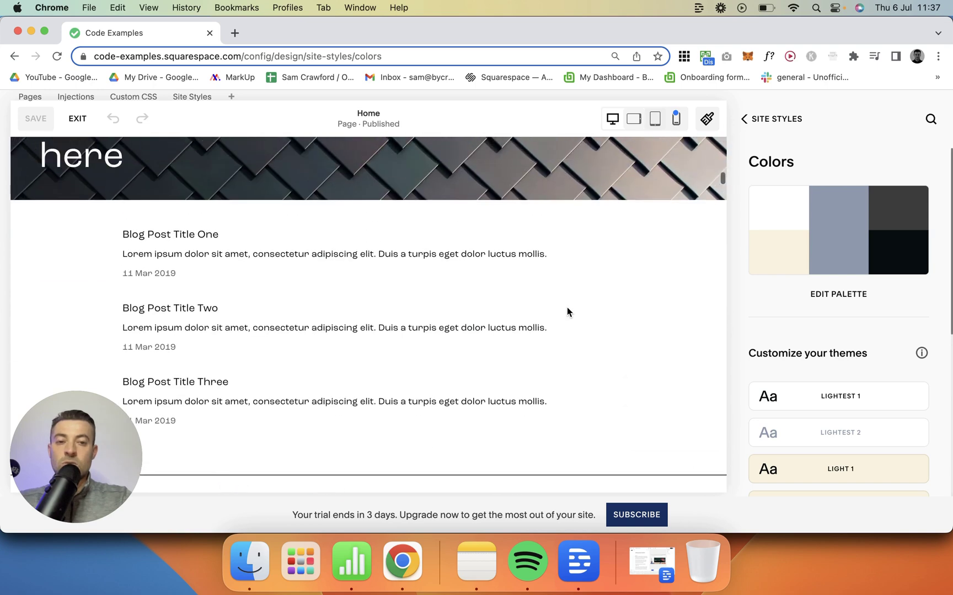
pyautogui.scroll(10, 567, 311)
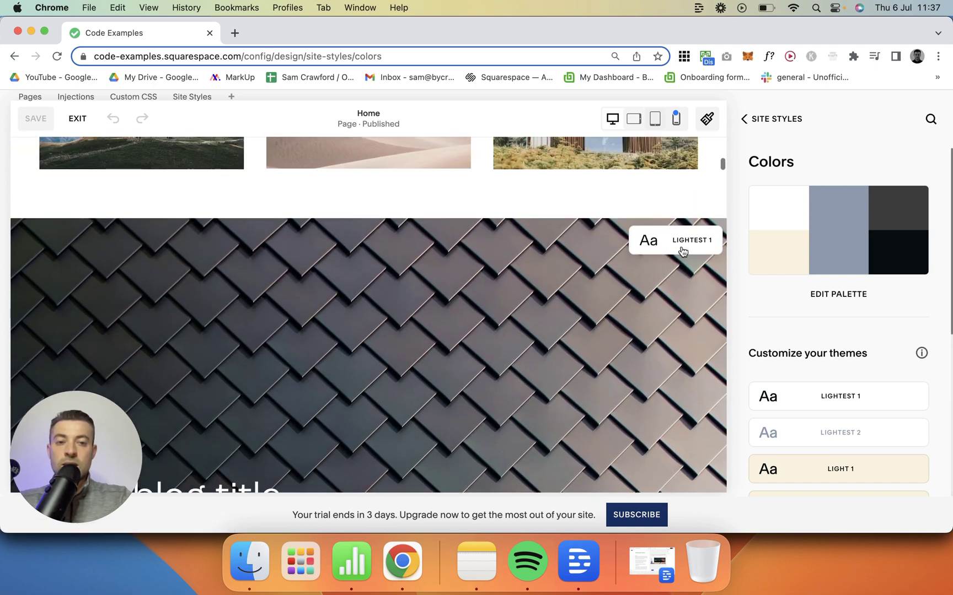
# - Open the Lightest 1 theme's full colour list and locate the Line Block's Line Color, currently black
pyautogui.click(784, 403)
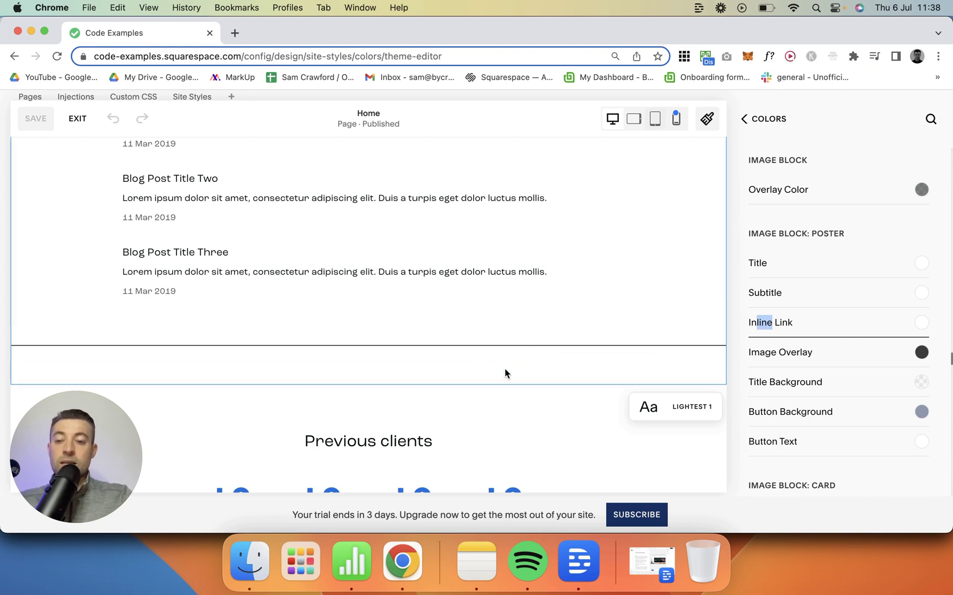
pyautogui.click(480, 357)
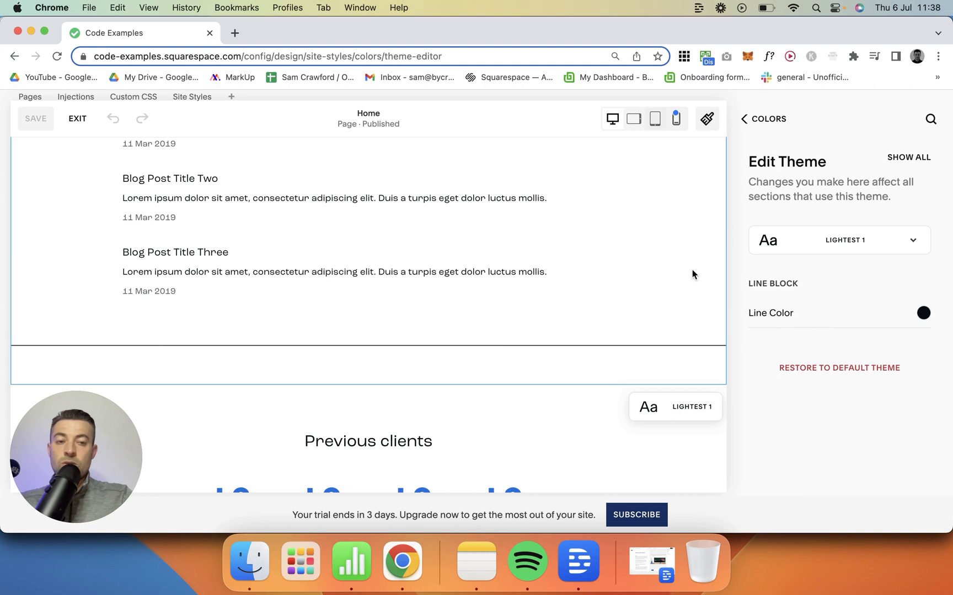
pyautogui.click(908, 157)
pyautogui.scroll(-10, 819, 364)
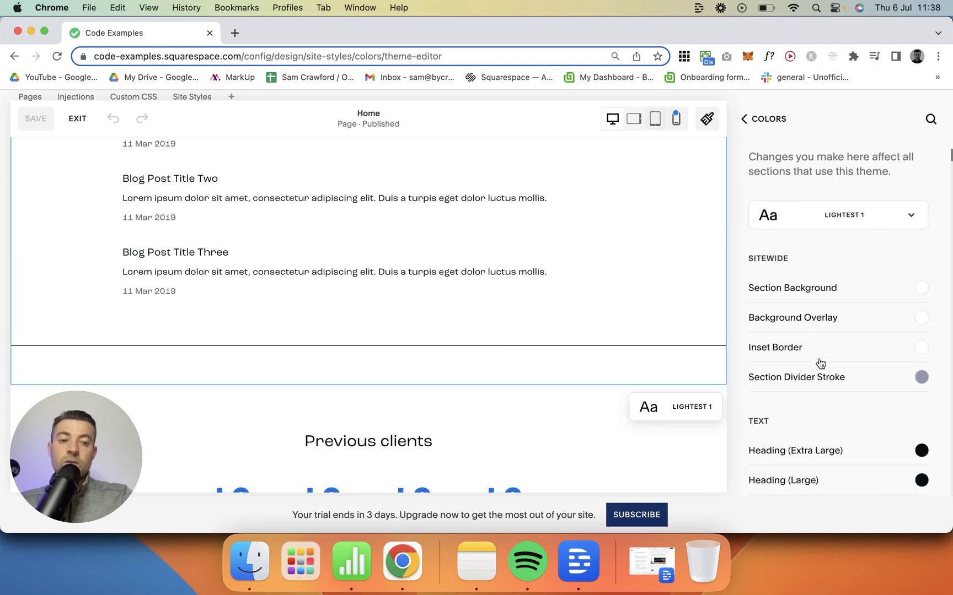
pyautogui.scroll(-15, 819, 363)
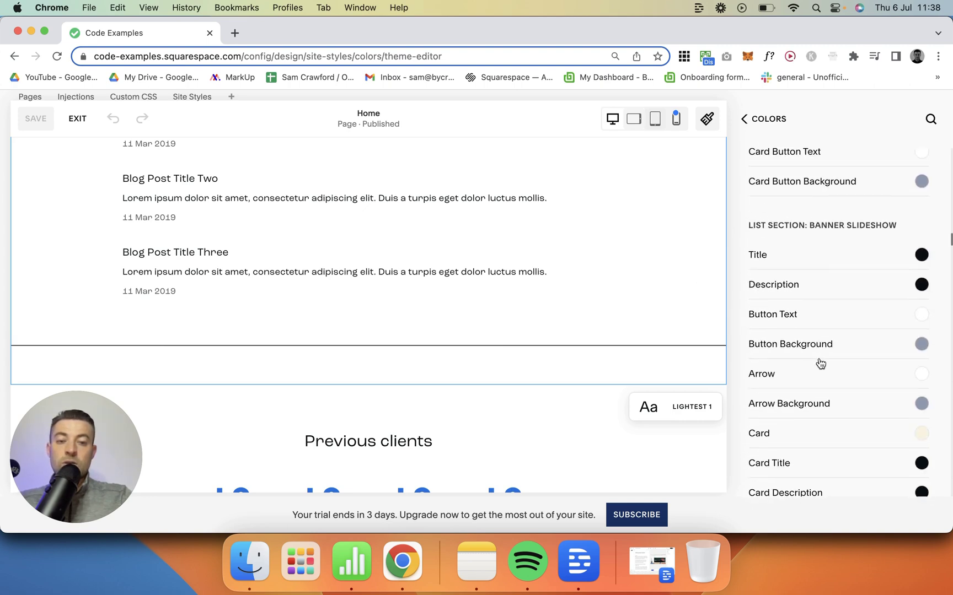
pyautogui.press('cmd+f')
pyautogui.write('line')
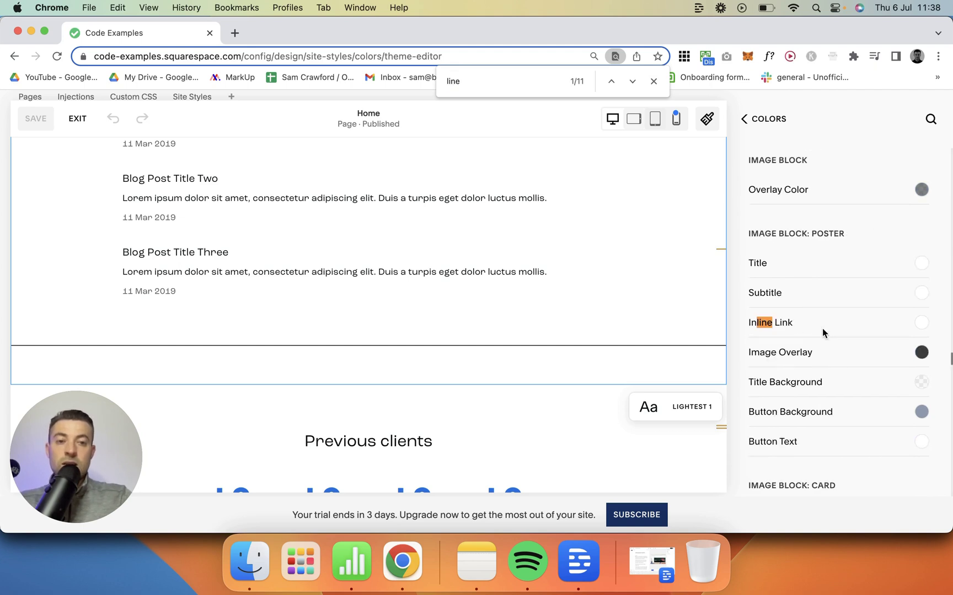
pyautogui.press('Return')
pyautogui.press('Return')
pyautogui.press('Return')
pyautogui.press('Return')
pyautogui.press('Return')
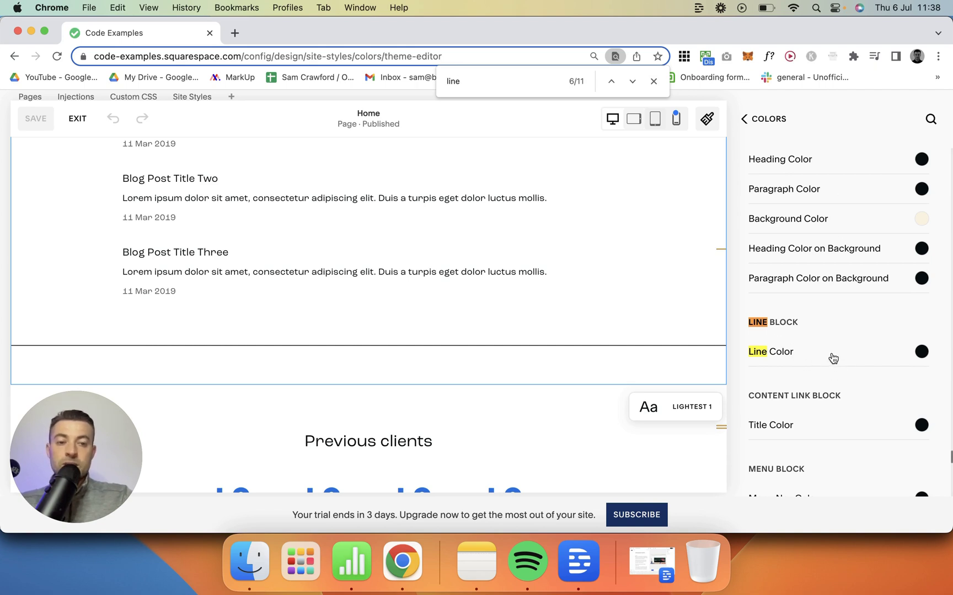
# - Set the Lightest 1 Line Color to the grey-blue palette swatch with opacity almost transparent
pyautogui.click(785, 367)
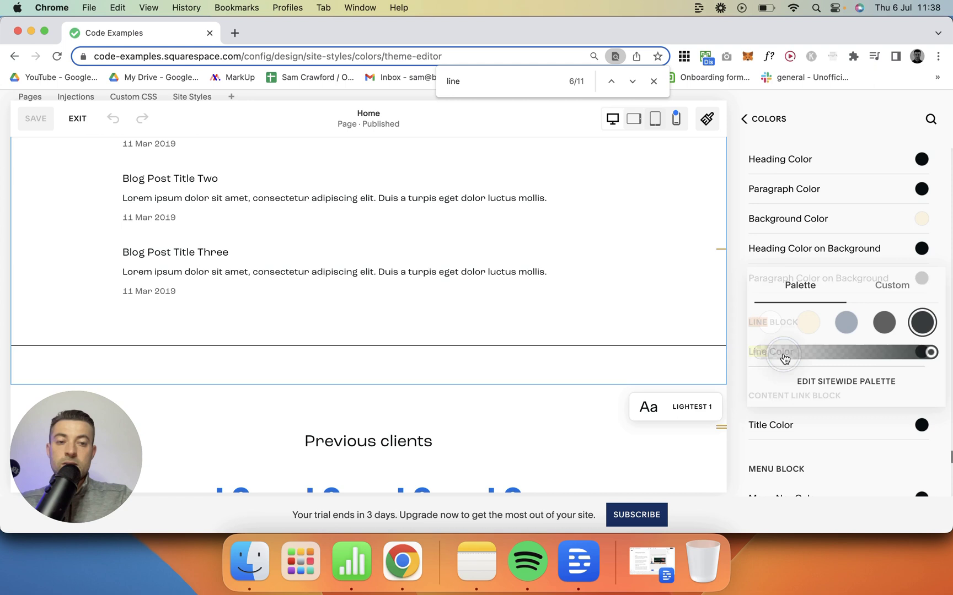
pyautogui.click(887, 284)
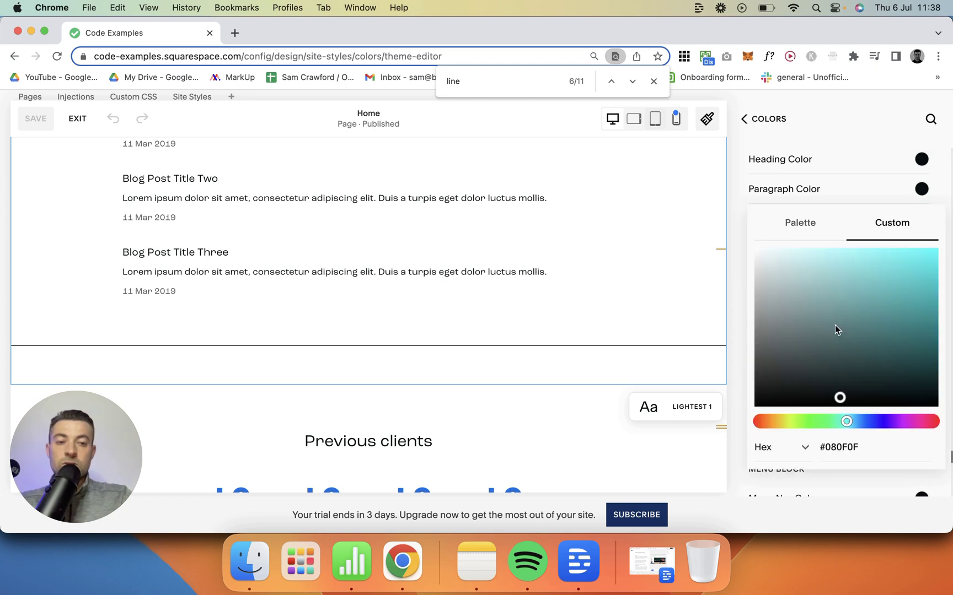
pyautogui.moveTo(834, 324); pyautogui.dragTo(884, 261)
pyautogui.click(759, 422)
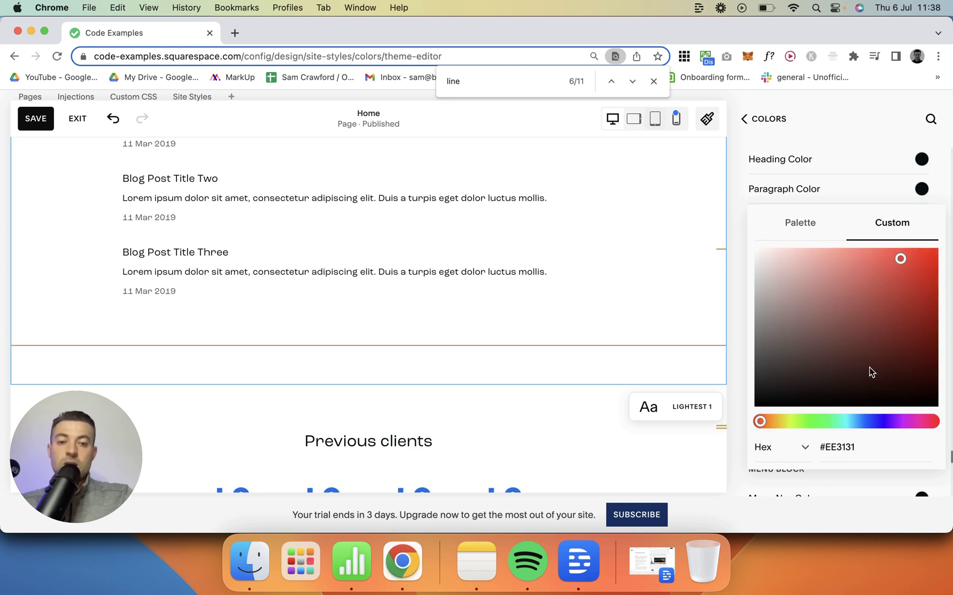
pyautogui.click(807, 223)
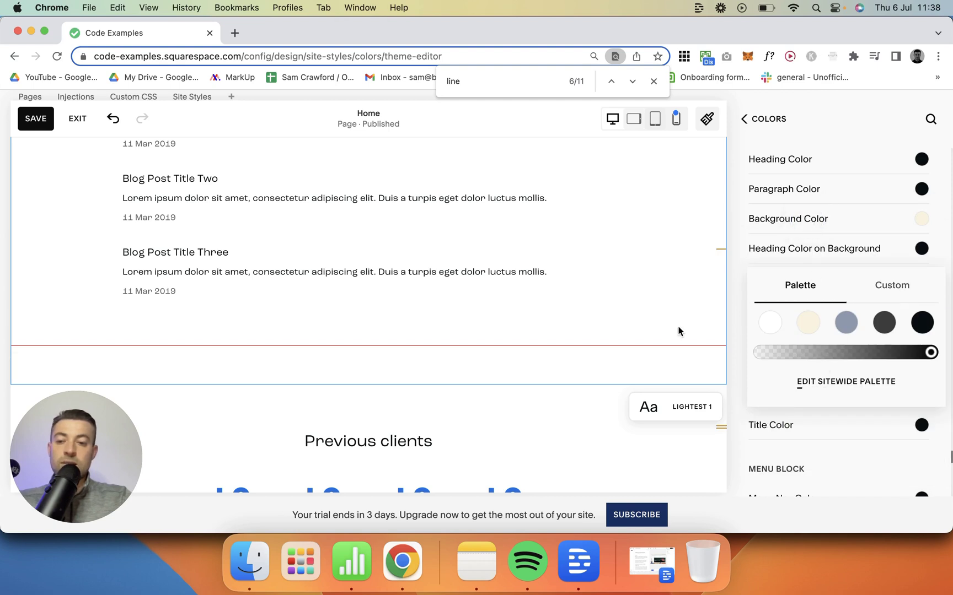
pyautogui.click(844, 323)
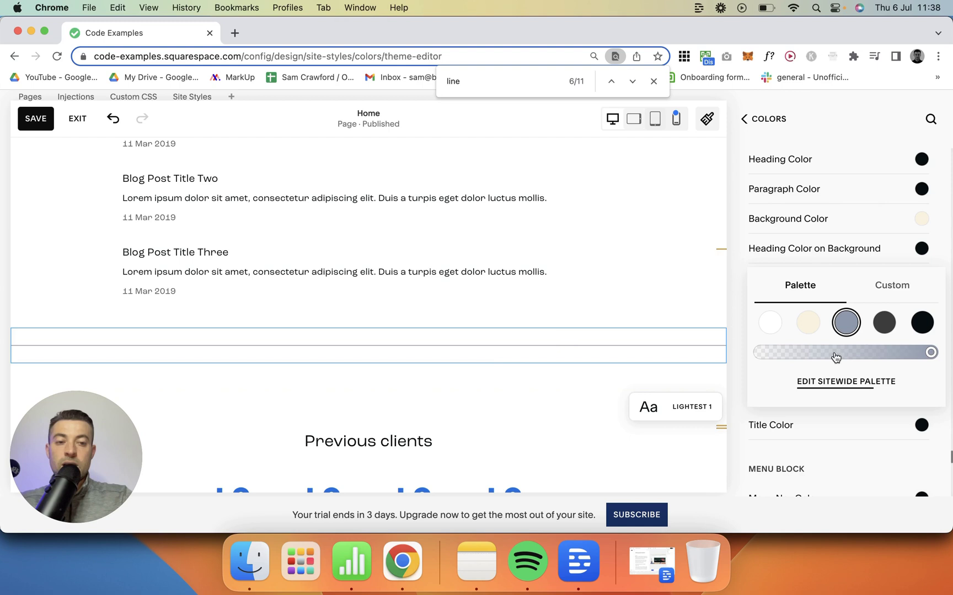
pyautogui.moveTo(836, 358); pyautogui.dragTo(783, 361)
# - Save the Lightest 1 colour change and exit the style editor
pyautogui.click(685, 283)
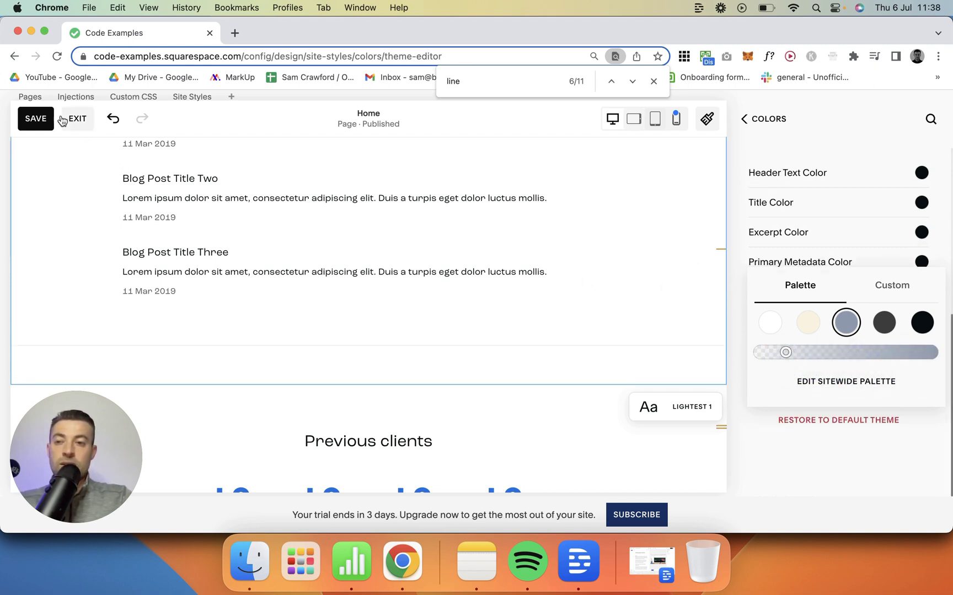
pyautogui.click(35, 122)
pyautogui.click(75, 126)
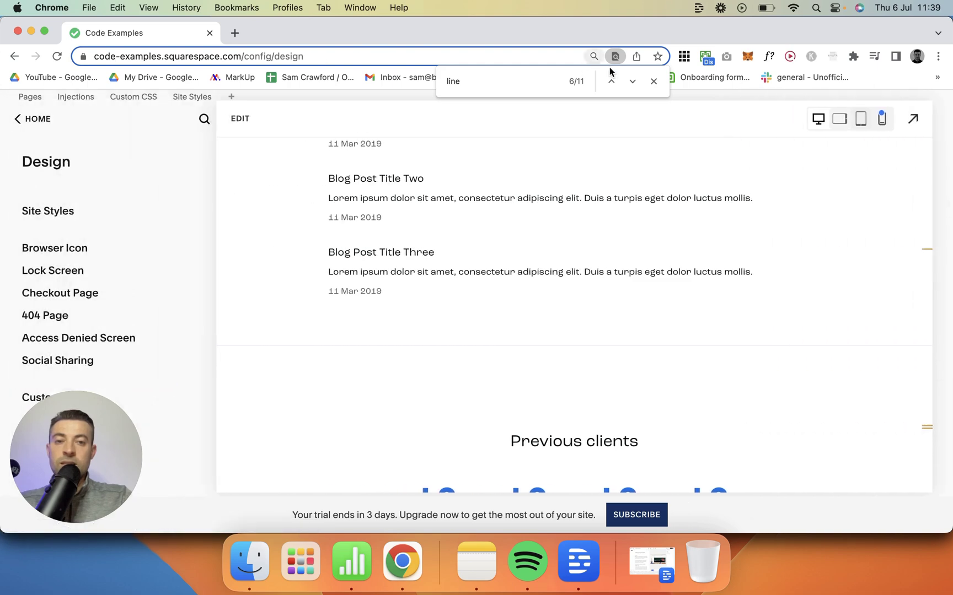
# - Preview the live site full screen and check the faint line under the blog list
pyautogui.click(653, 82)
pyautogui.click(923, 118)
pyautogui.scroll(-5, 553, 376)
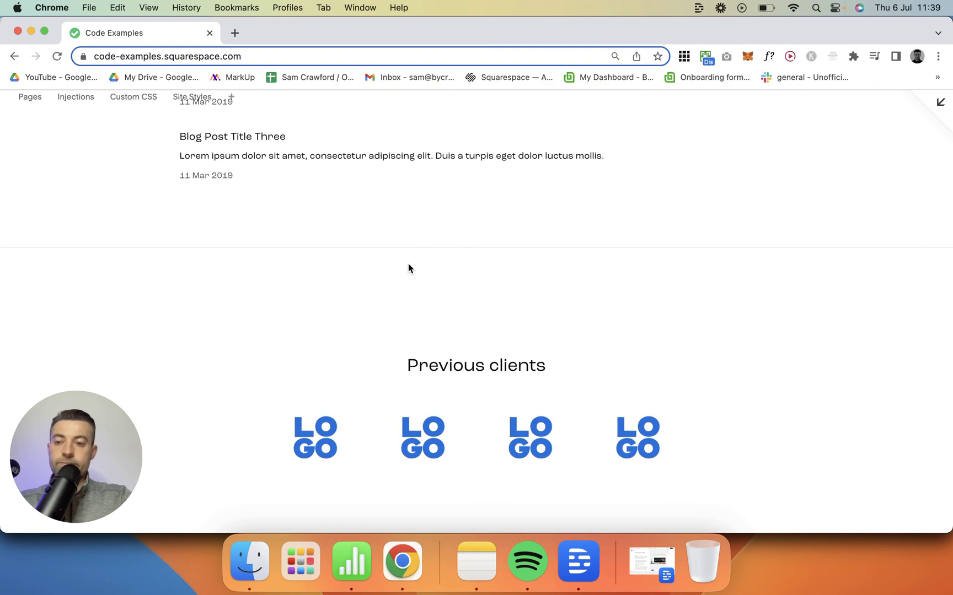
pyautogui.scroll(-5, 504, 264)
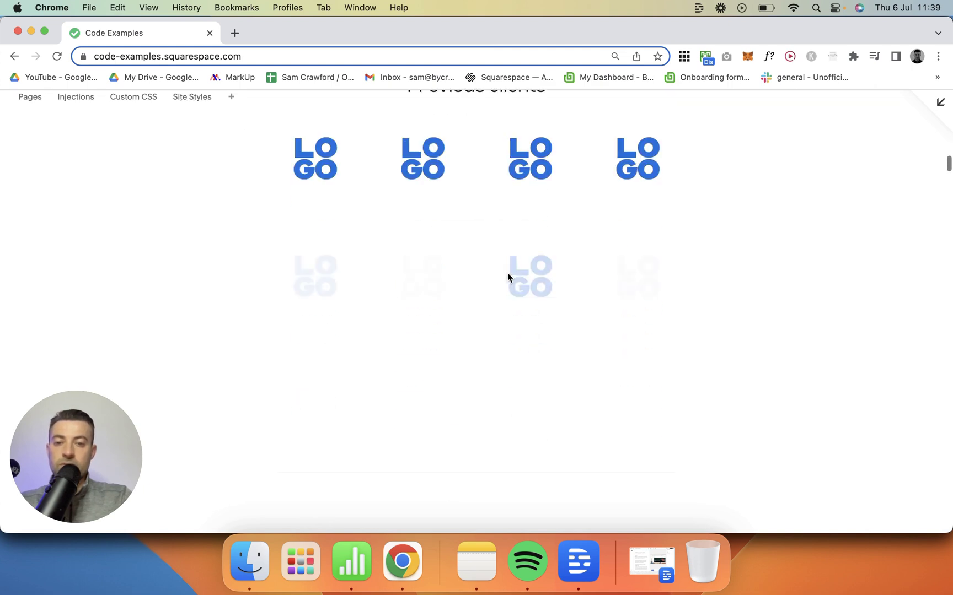